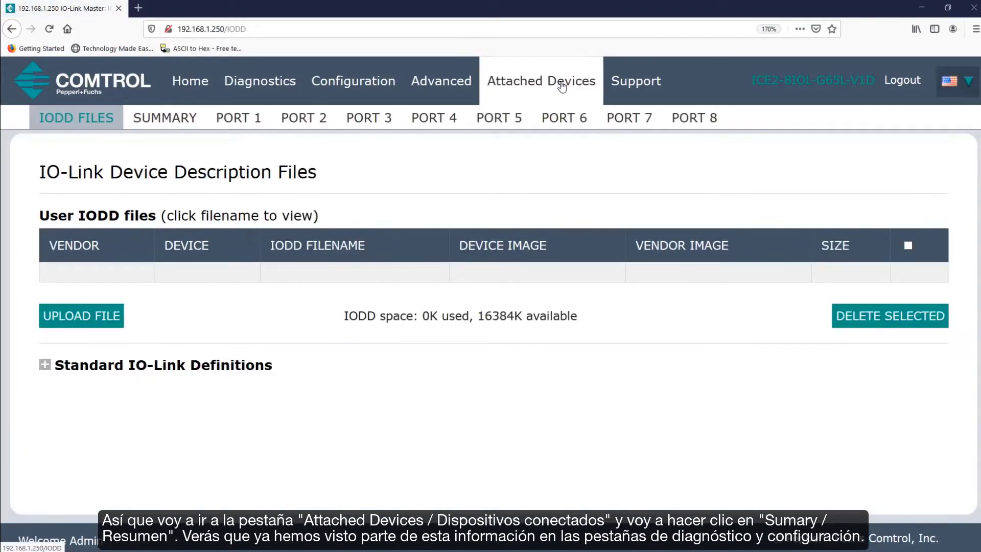
Step: Show the IO-Link device configuration summary under Attached Devices
{"action": "left_click", "coordinate": [197, 121]}
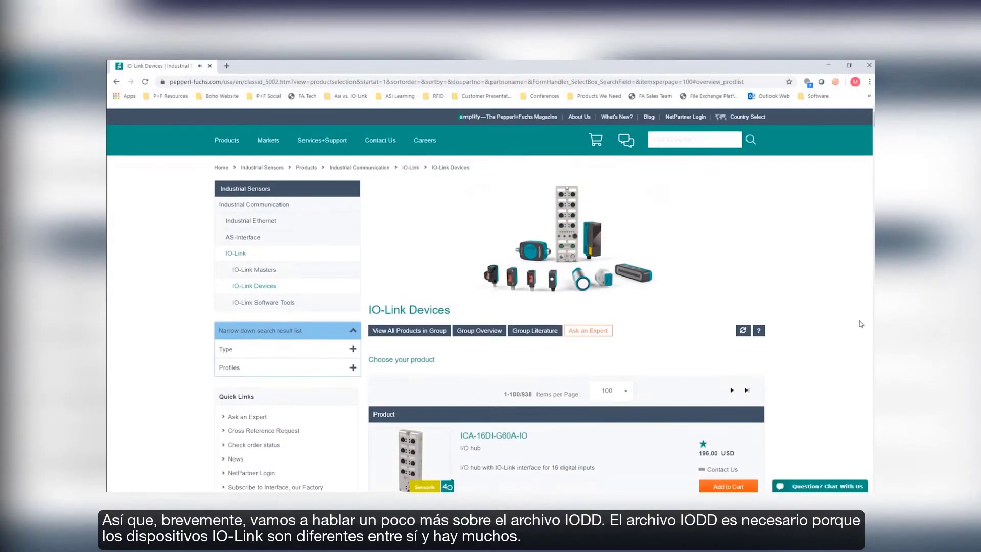
Step: Scroll the Pepperl+Fuchs IO-Link Devices catalogue past the IQT1 readers to the ultrasonic sensors
{"action": "scroll", "coordinate": [861, 324], "scroll_direction": "down", "scroll_amount": 6}
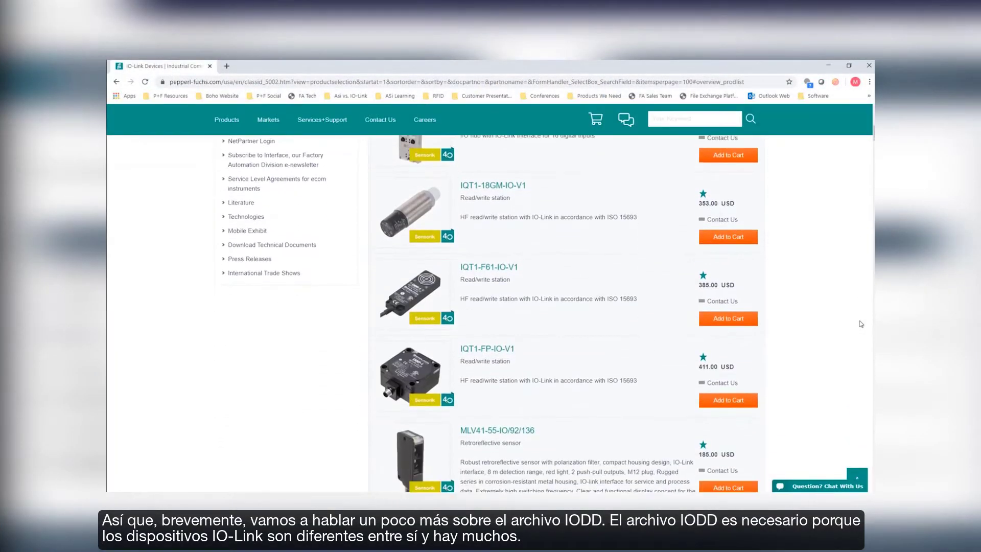
{"action": "scroll", "coordinate": [861, 324], "scroll_direction": "down", "scroll_amount": 10}
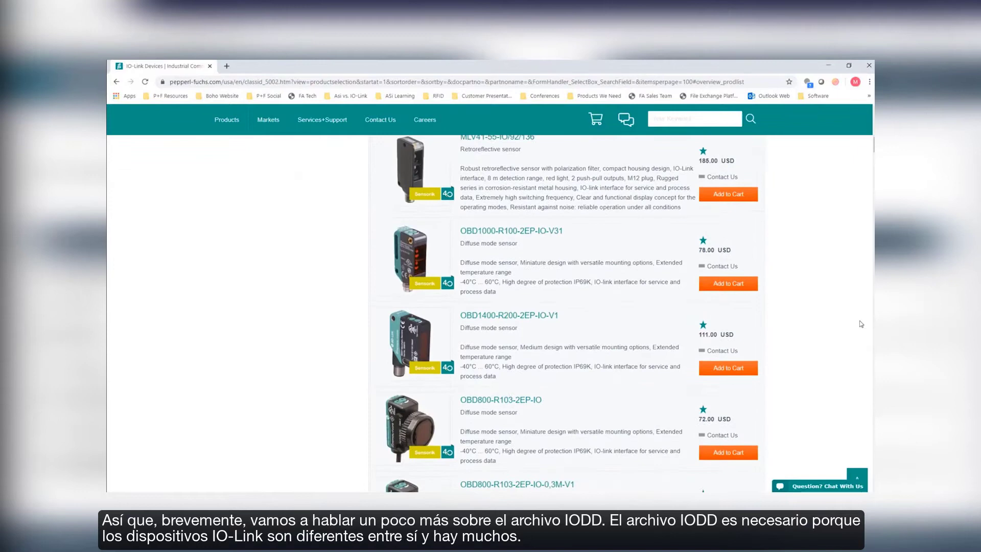
{"action": "scroll", "coordinate": [862, 324], "scroll_direction": "down", "scroll_amount": 6}
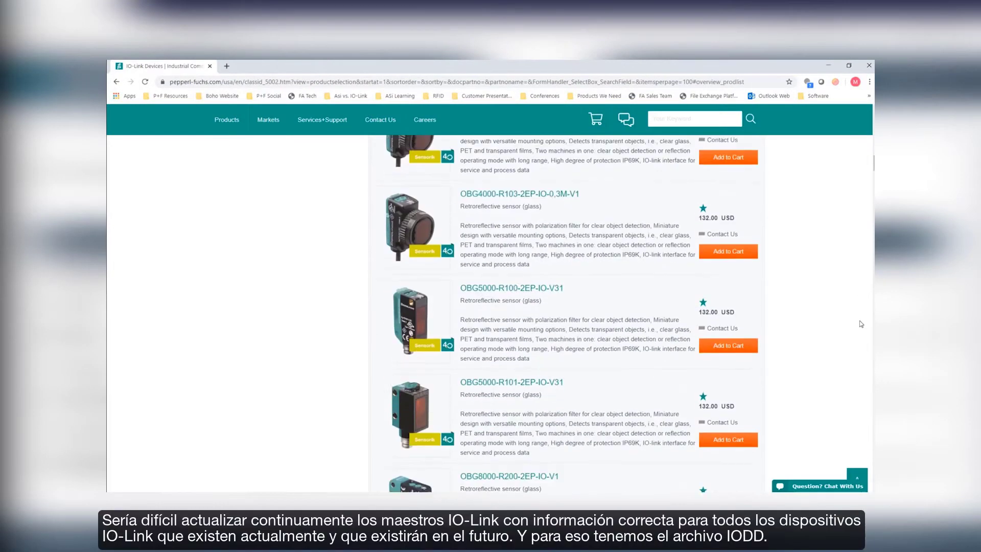
{"action": "scroll", "coordinate": [862, 324], "scroll_direction": "down", "scroll_amount": 4}
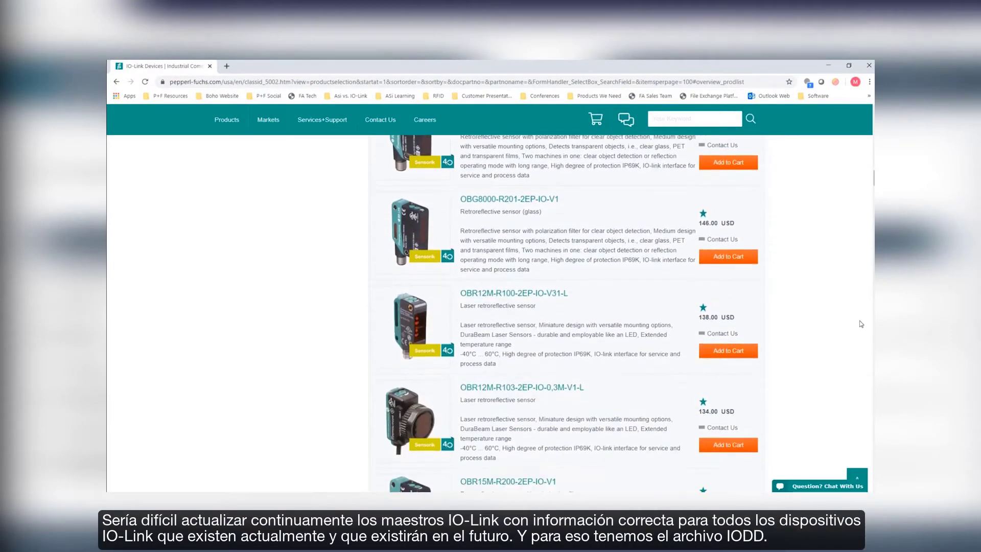
{"action": "scroll", "coordinate": [861, 324], "scroll_direction": "down", "scroll_amount": 20}
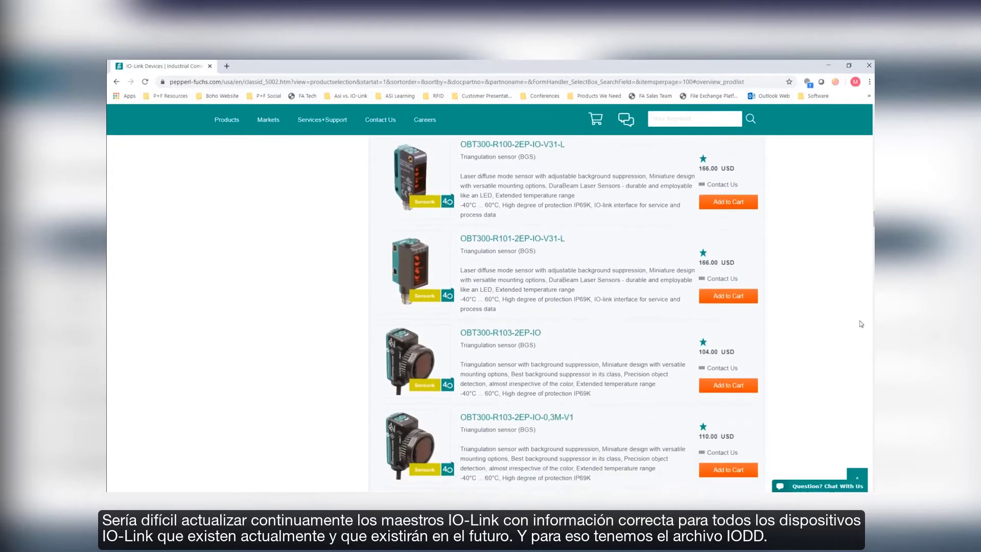
{"action": "scroll", "coordinate": [862, 324], "scroll_direction": "down", "scroll_amount": 15}
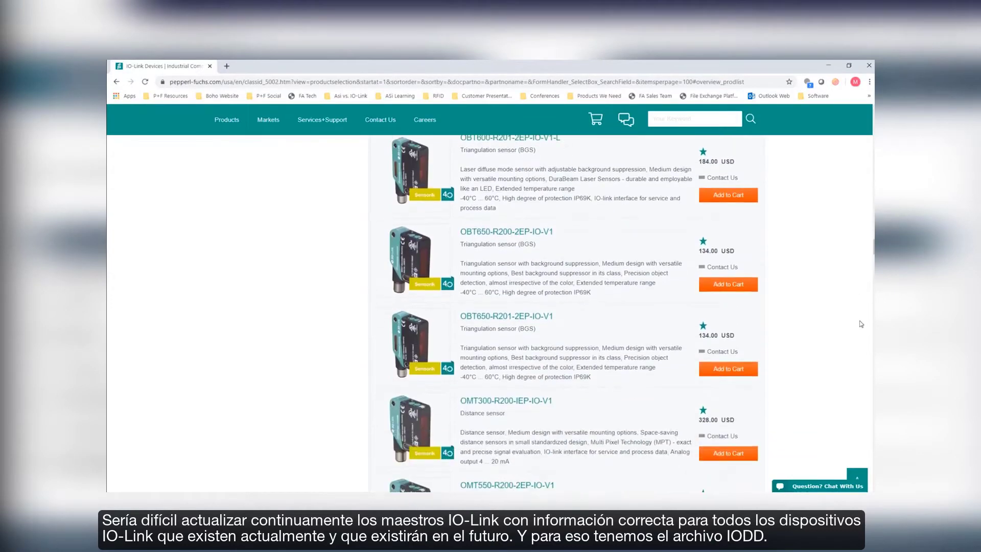
{"action": "scroll", "coordinate": [861, 324], "scroll_direction": "down", "scroll_amount": 15}
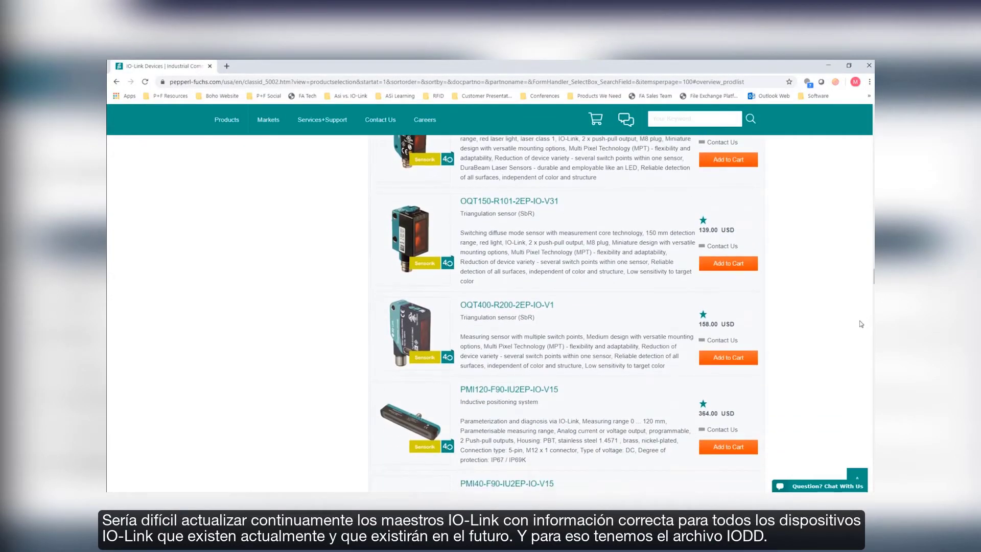
{"action": "scroll", "coordinate": [861, 324], "scroll_direction": "down", "scroll_amount": 15}
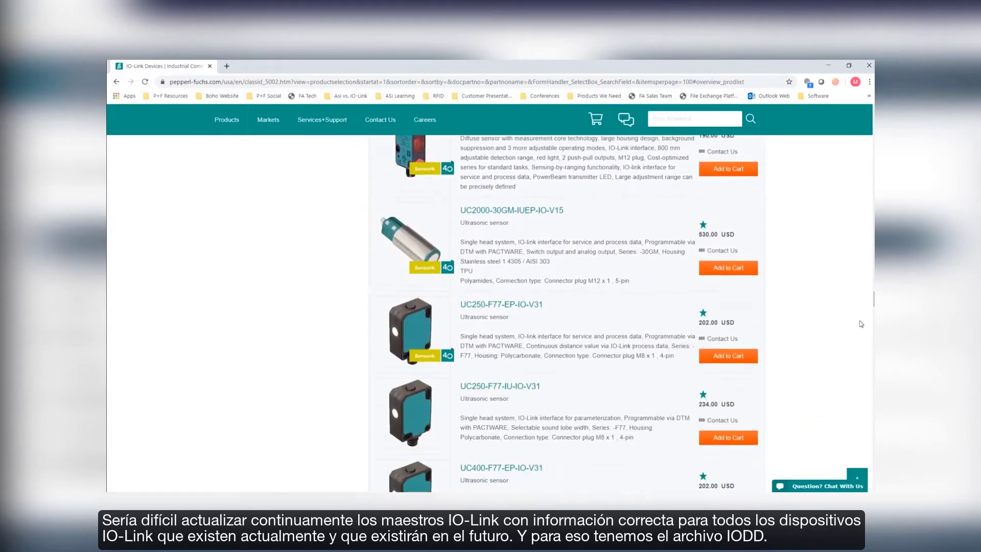
{"action": "scroll", "coordinate": [861, 324], "scroll_direction": "down", "scroll_amount": 3}
{"action": "scroll", "coordinate": [861, 324], "scroll_direction": "down", "scroll_amount": 8}
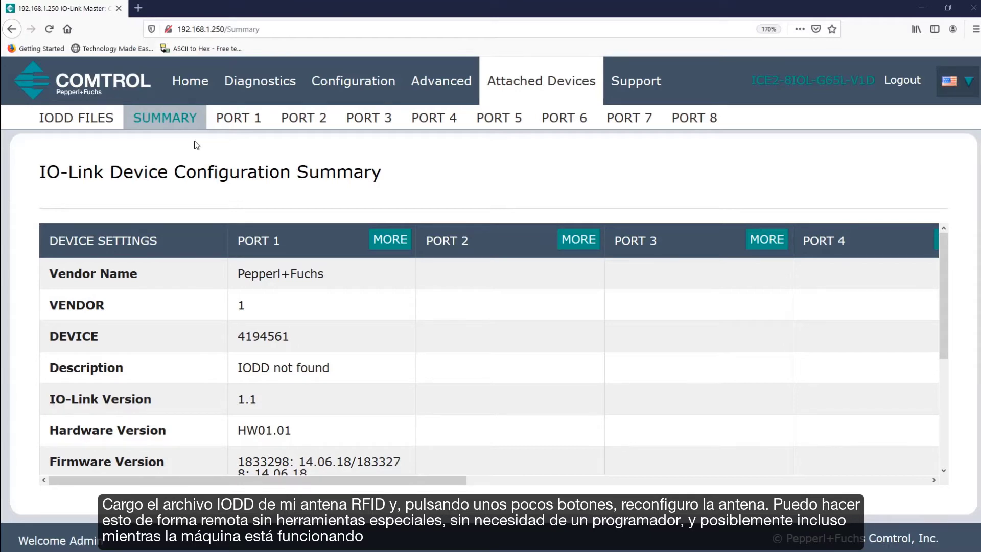
Step: Load pepperl-fuchs.com in a new browser tab
{"action": "left_click", "coordinate": [138, 8]}
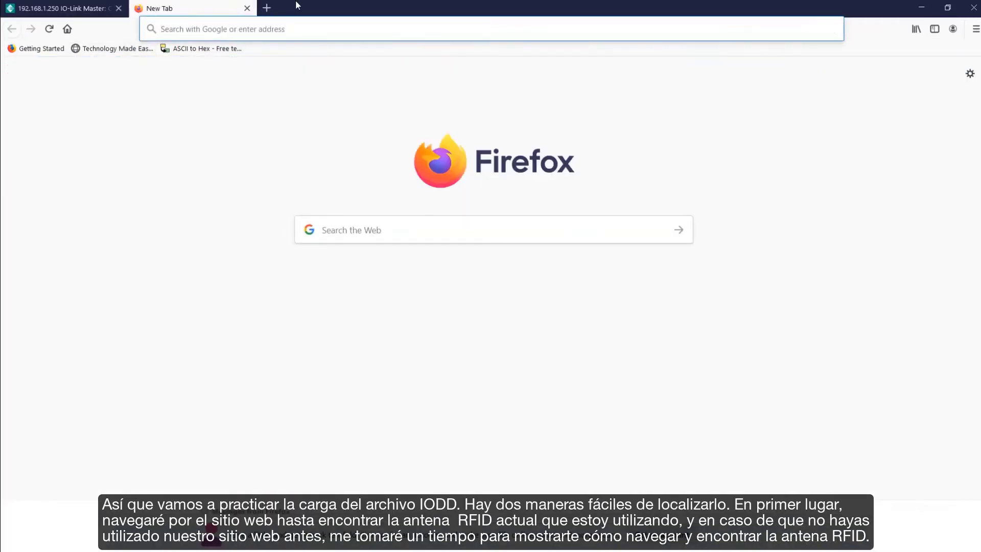
{"action": "type", "text": "pepperl"}
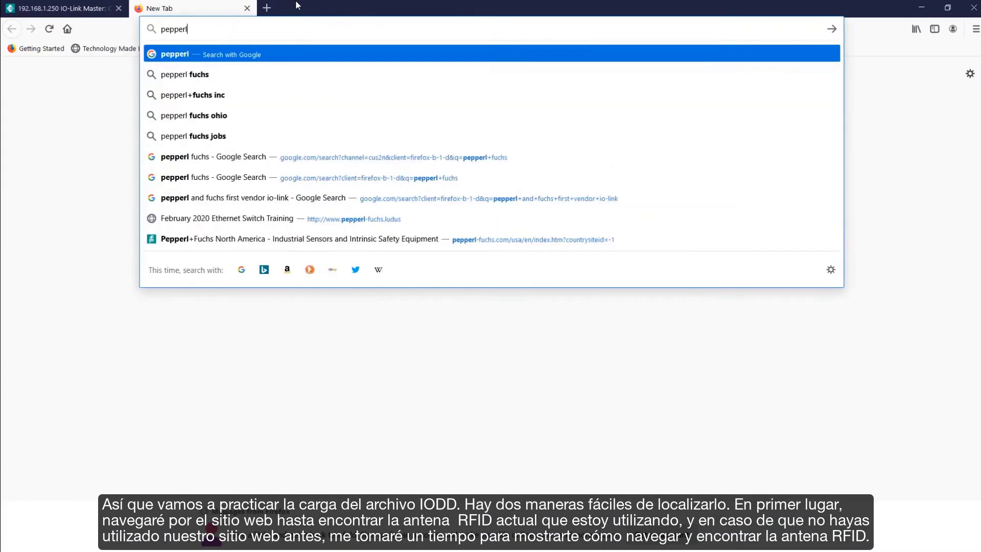
{"action": "type", "text": "-fuchs.com"}
{"action": "key", "text": "Return"}
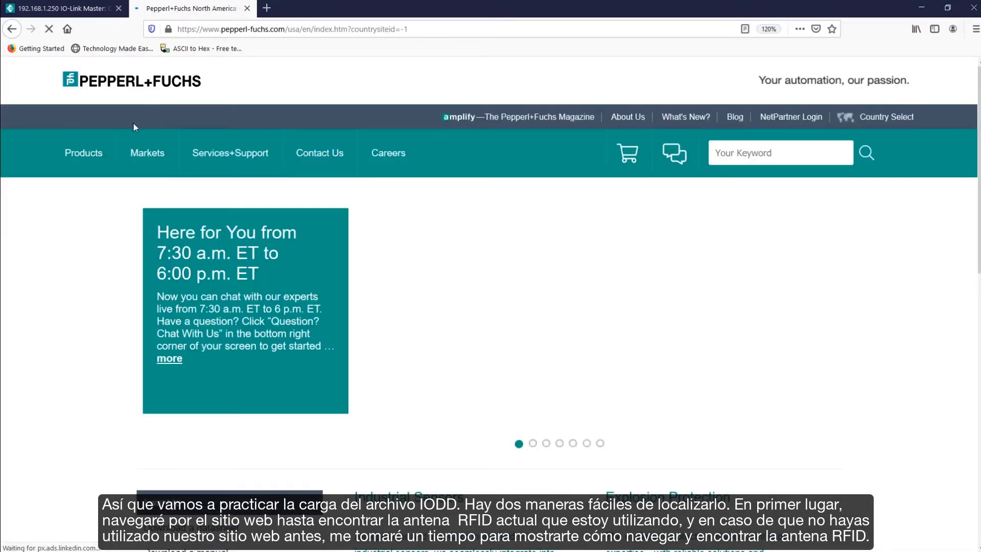
Step: List Identification Systems > RFID > RFID Read/Write Heads filtered to the IO-Link protocol
{"action": "mouse_move", "coordinate": [92, 170]}
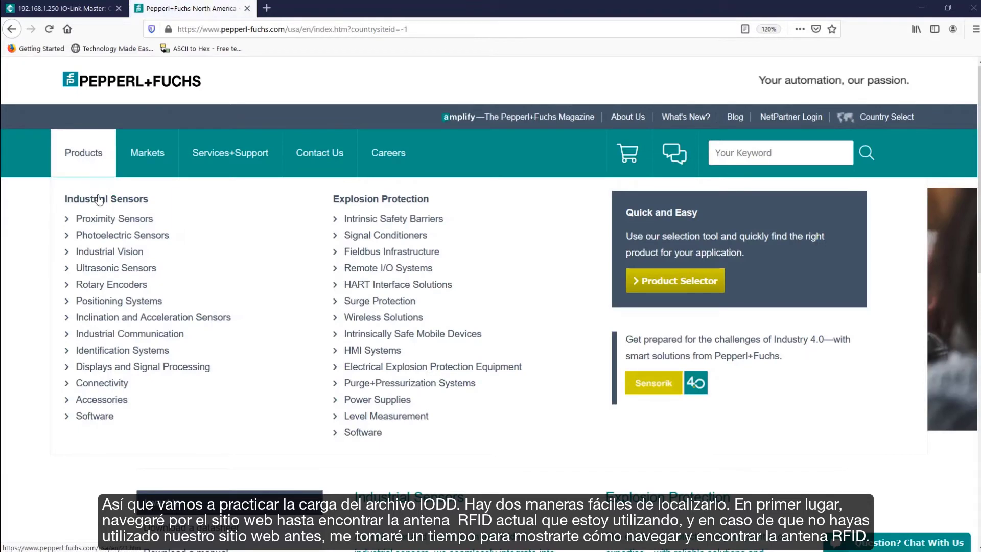
{"action": "left_click", "coordinate": [113, 353]}
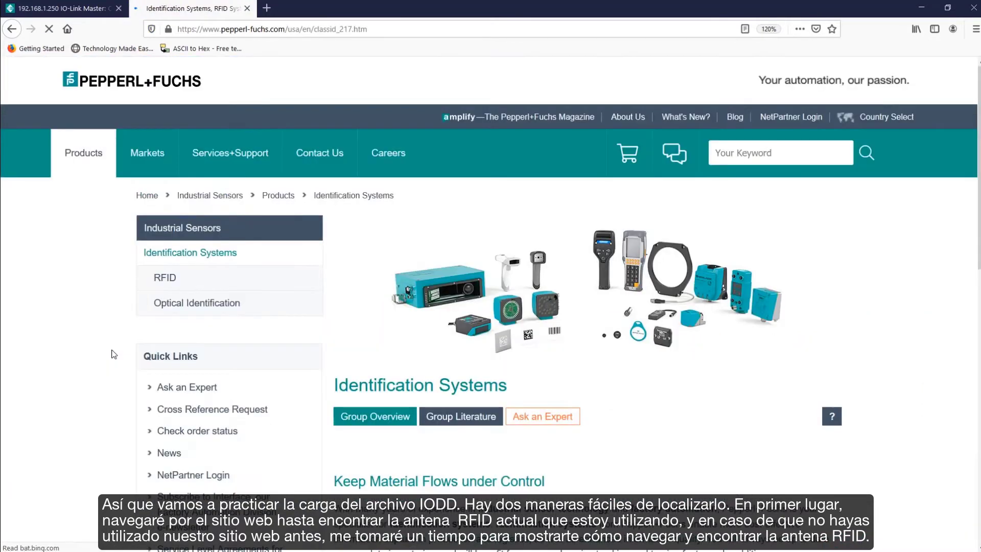
{"action": "left_click", "coordinate": [155, 285]}
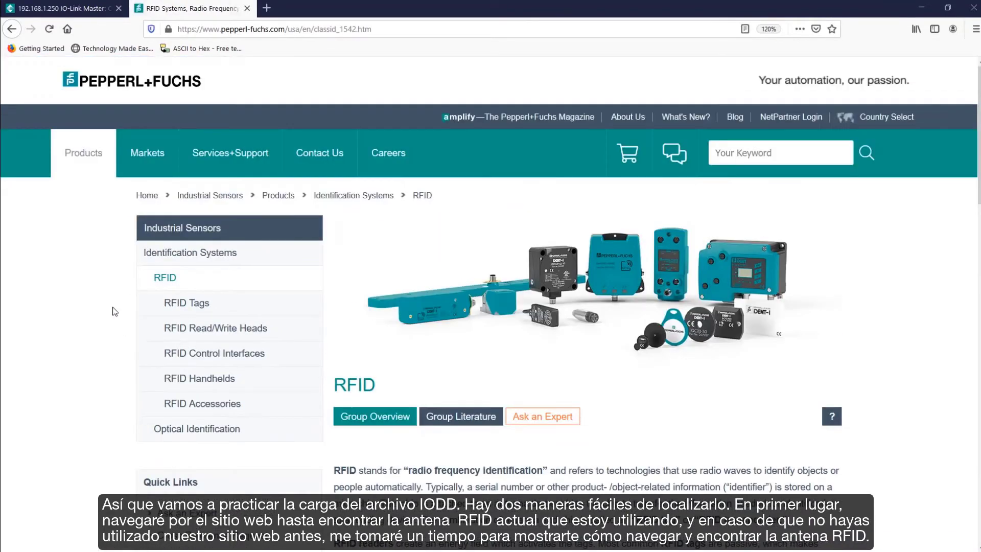
{"action": "left_click", "coordinate": [199, 331]}
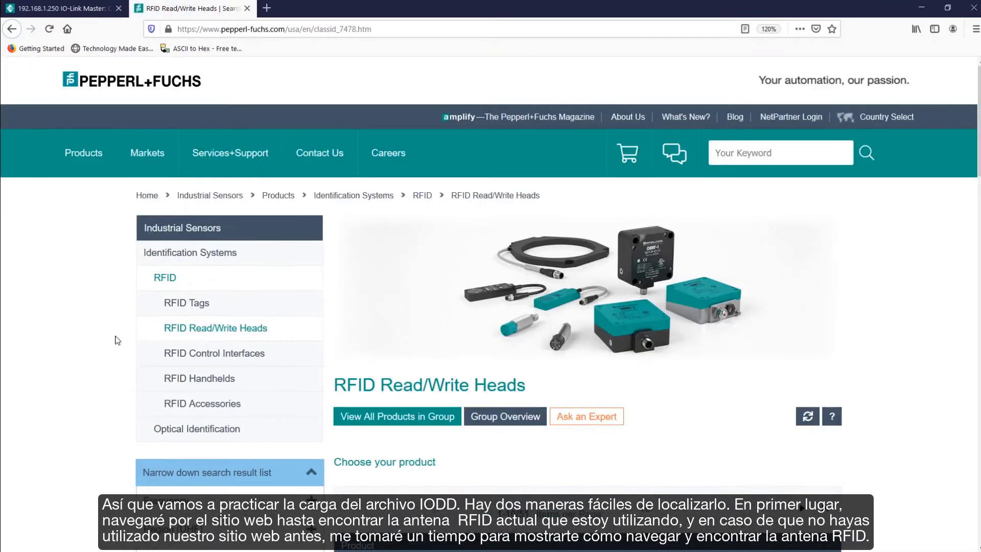
{"action": "scroll", "coordinate": [117, 340], "scroll_direction": "down", "scroll_amount": 3}
{"action": "left_click", "coordinate": [161, 357]}
{"action": "left_click", "coordinate": [153, 380]}
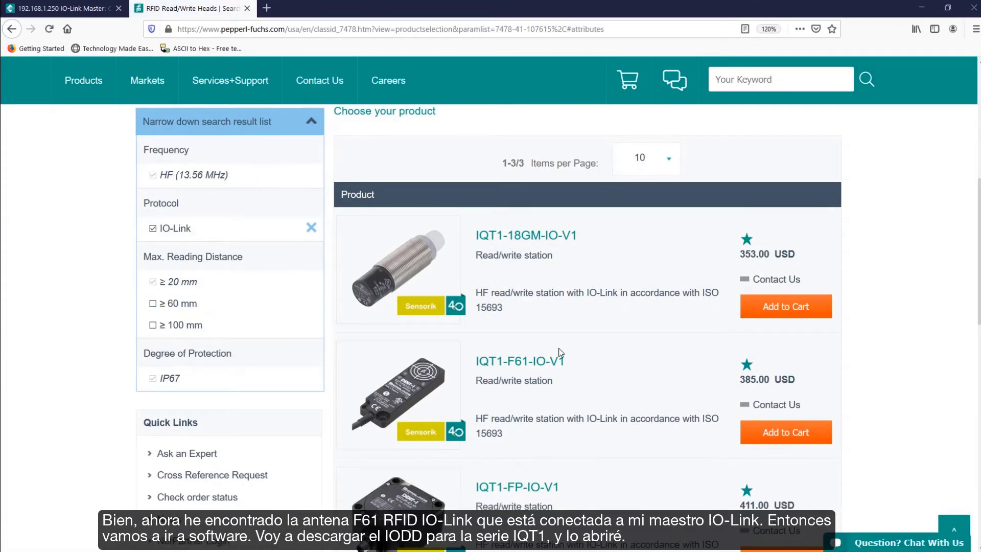
{"action": "scroll", "coordinate": [560, 352], "scroll_direction": "down", "scroll_amount": 2}
{"action": "scroll", "coordinate": [560, 353], "scroll_direction": "down", "scroll_amount": 1}
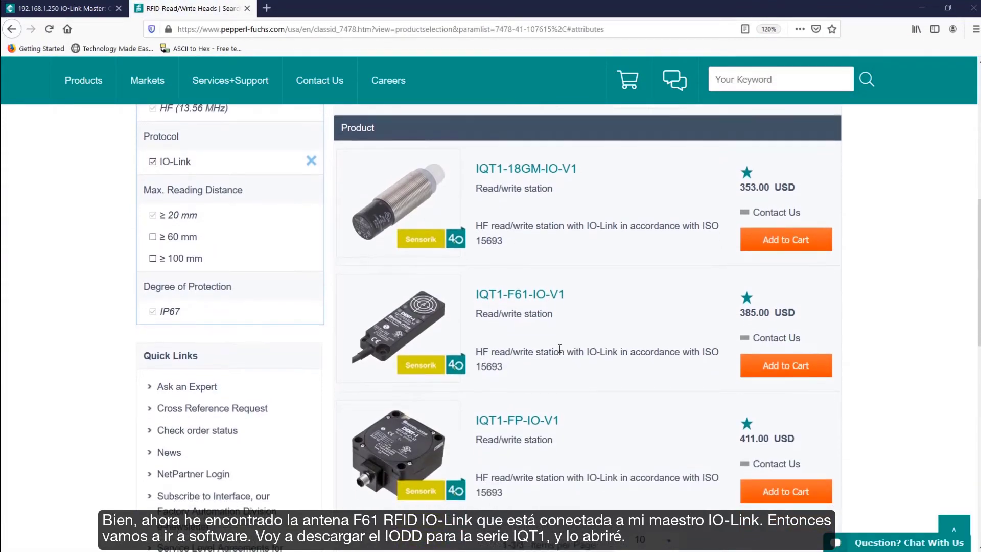
Step: Download 'IODD for IQT1 series' as 1833511a.zip from IQT1-F61-IO-V1's Software section
{"action": "left_click", "coordinate": [543, 302]}
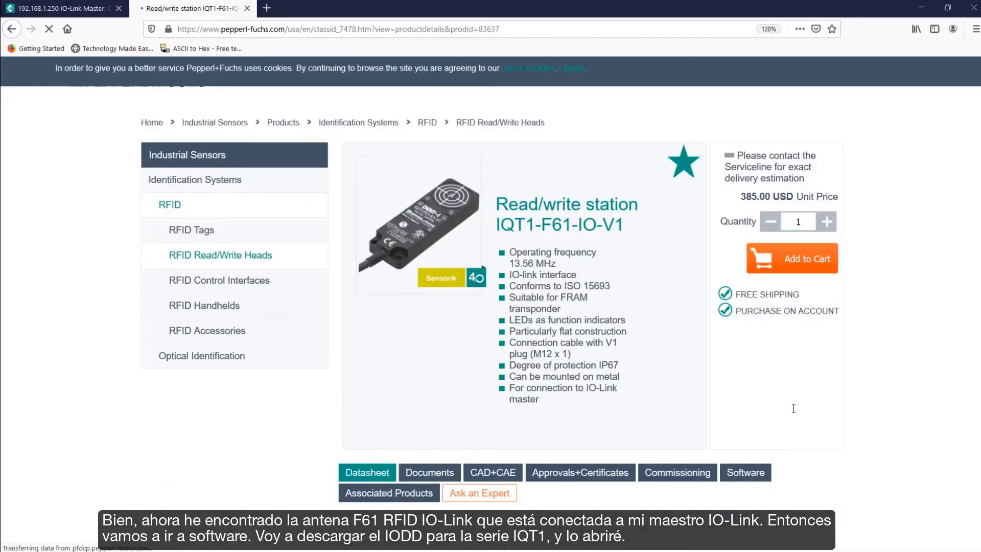
{"action": "scroll", "coordinate": [799, 417], "scroll_direction": "down", "scroll_amount": 3}
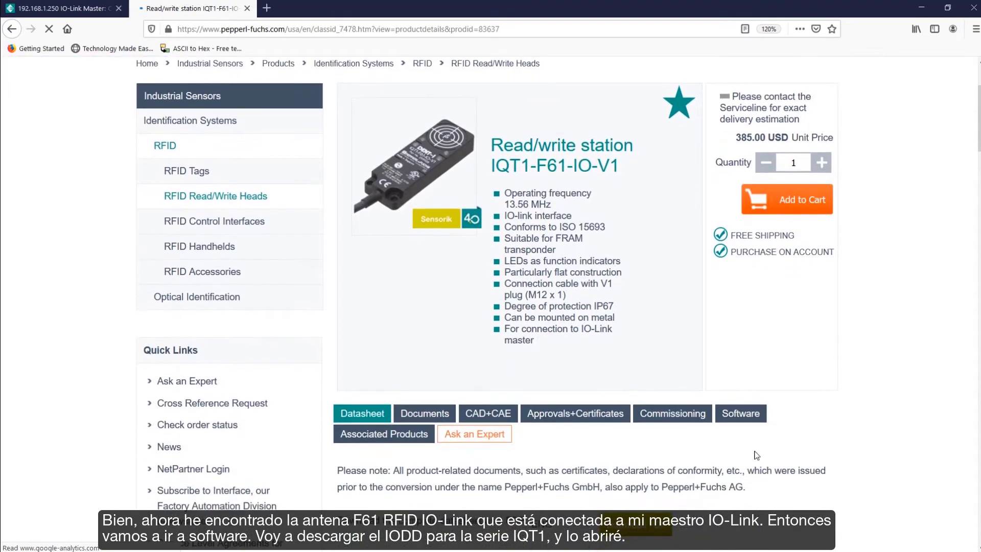
{"action": "scroll", "coordinate": [767, 418], "scroll_direction": "down", "scroll_amount": 1}
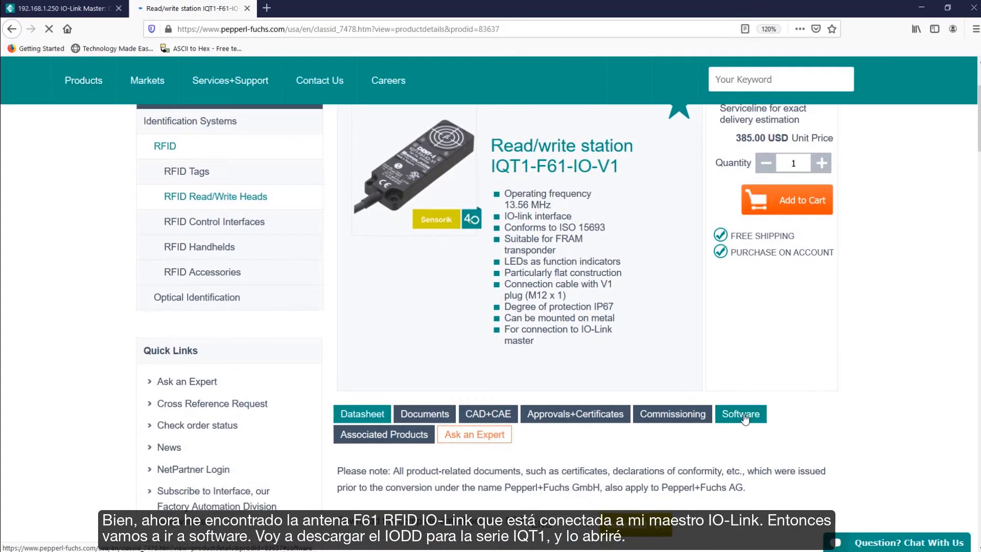
{"action": "left_click", "coordinate": [744, 415]}
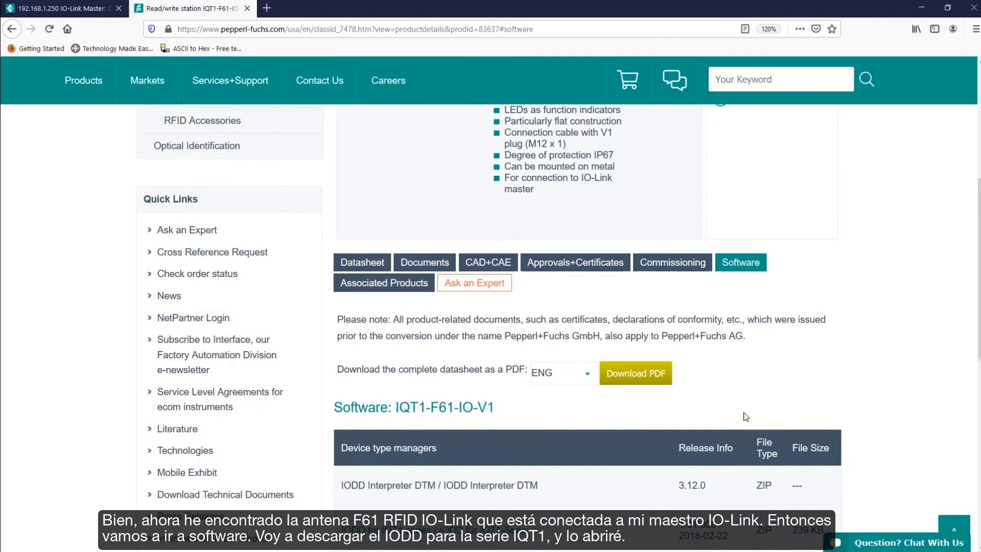
{"action": "scroll", "coordinate": [746, 417], "scroll_direction": "down", "scroll_amount": 5}
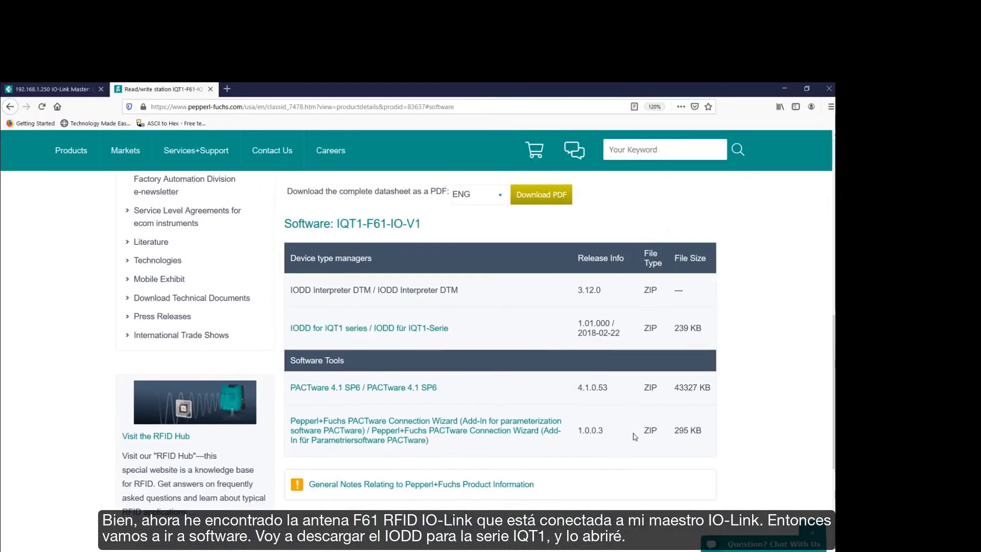
{"action": "left_click", "coordinate": [439, 328]}
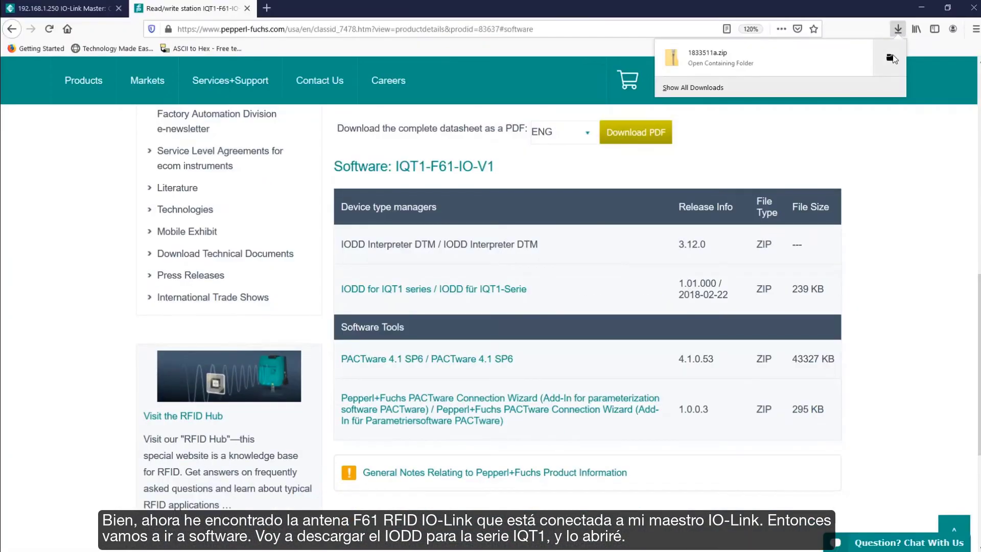
Step: Open the IODD11 folder inside 1833511a.zip and preview the plug wiring schematic PNG
{"action": "left_click", "coordinate": [891, 60]}
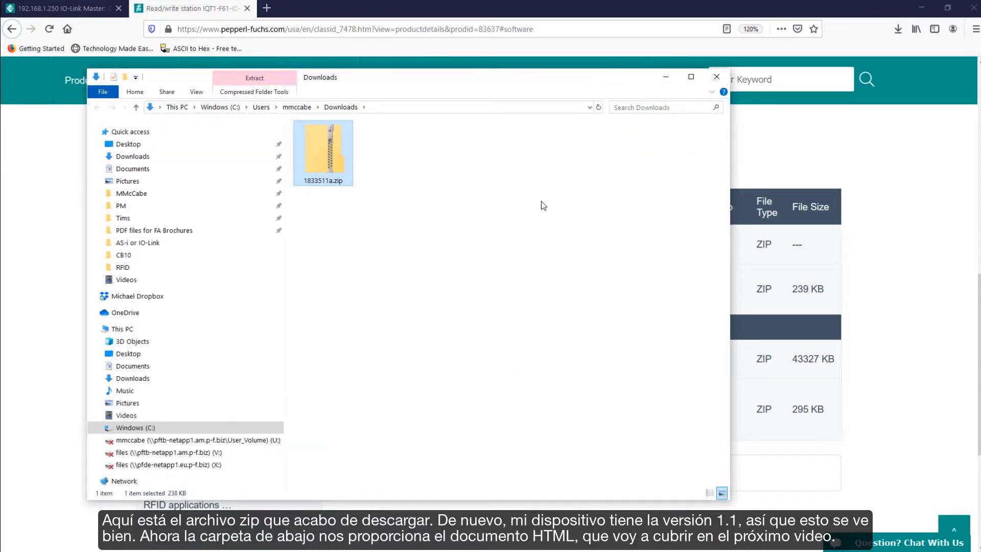
{"action": "double_click", "coordinate": [338, 171]}
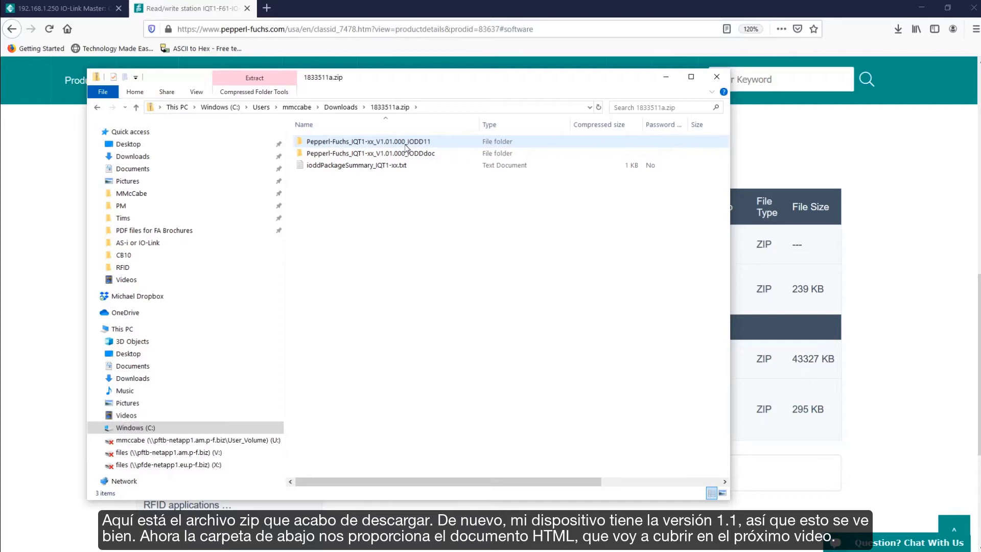
{"action": "double_click", "coordinate": [410, 154]}
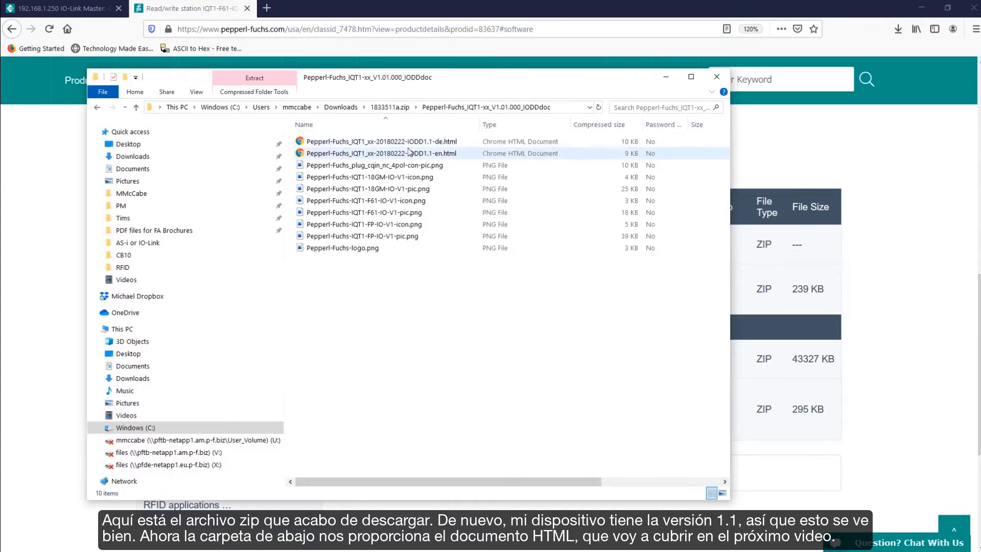
{"action": "left_click", "coordinate": [98, 107]}
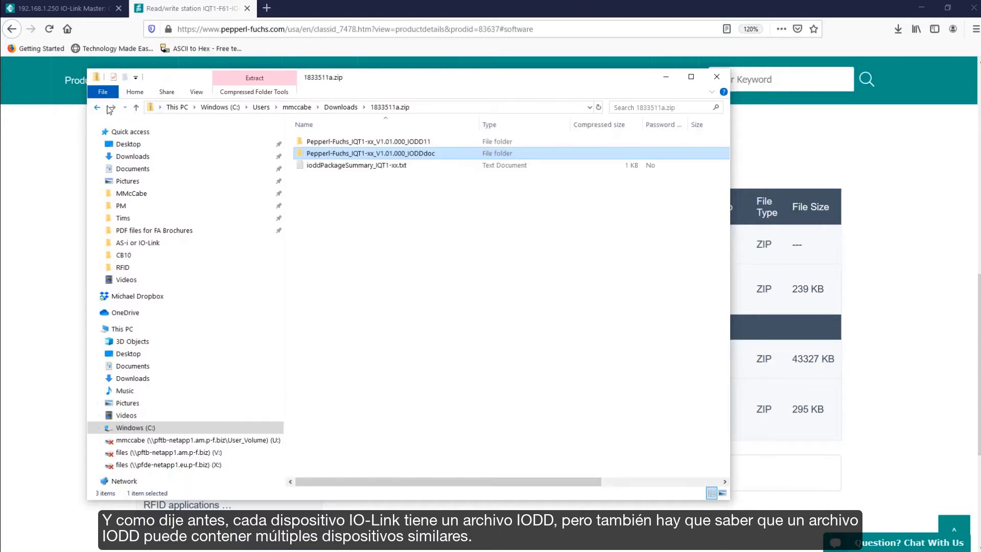
{"action": "double_click", "coordinate": [377, 146]}
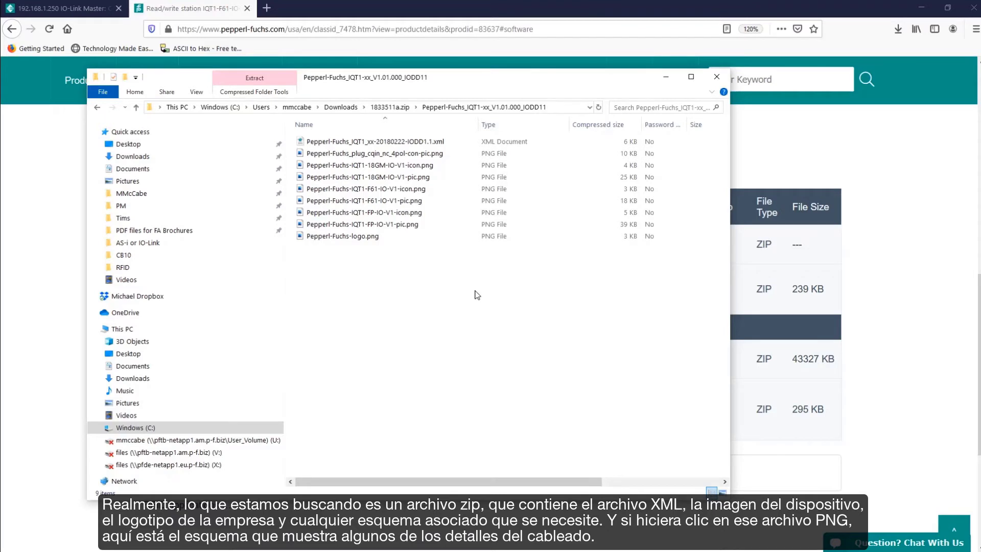
{"action": "double_click", "coordinate": [441, 156]}
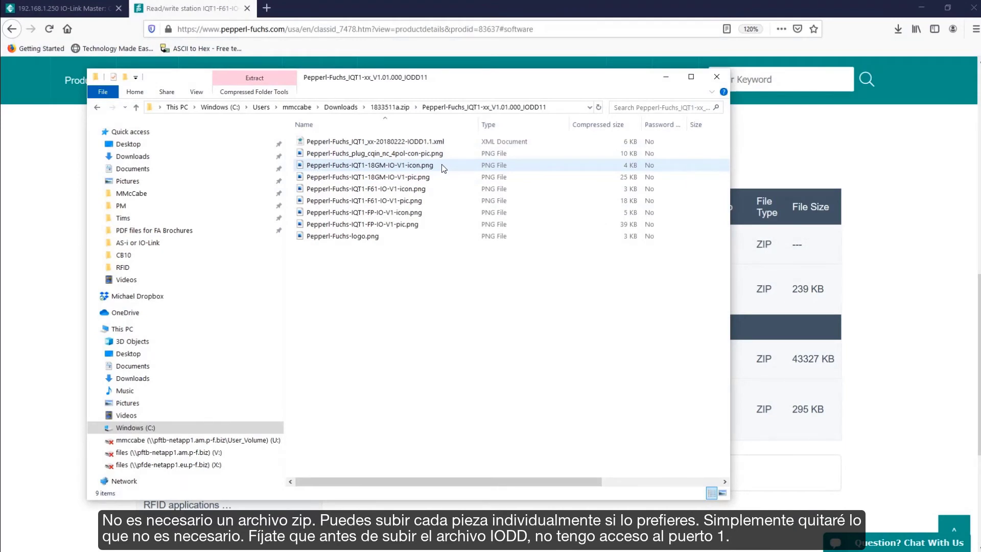
Step: Permanently delete the two 18GM PNGs and the two FP icon and picture PNGs
{"action": "left_click_drag", "start_coordinate": [441, 164], "coordinate": [442, 179]}
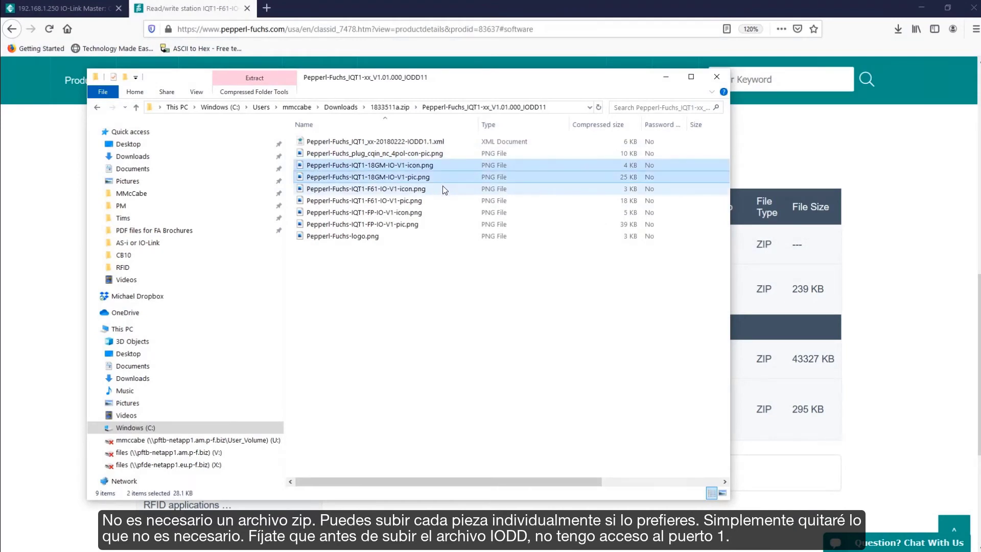
{"action": "left_click", "coordinate": [444, 212], "text": "ctrl"}
{"action": "left_click", "coordinate": [444, 224], "text": "ctrl"}
{"action": "key", "text": "Delete"}
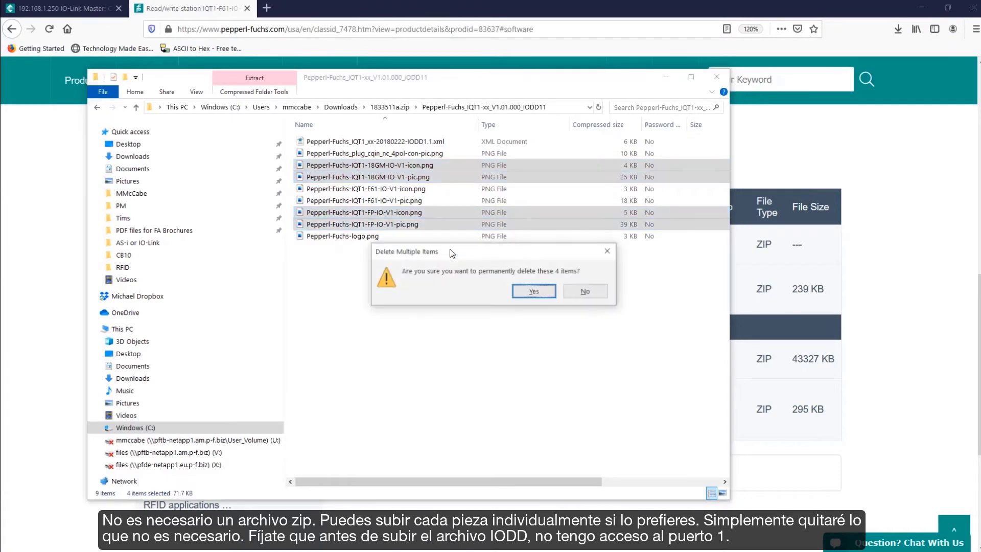
{"action": "left_click", "coordinate": [521, 289]}
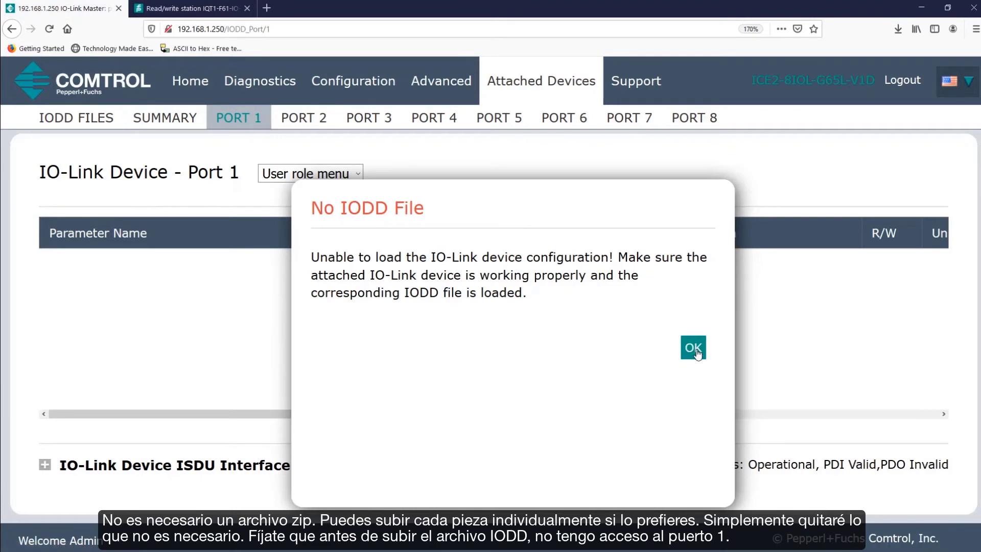
Step: Dismiss the No IODD File warning and view the IODD Files list showing the IQT1 IODD1.1 XML
{"action": "left_click", "coordinate": [695, 349]}
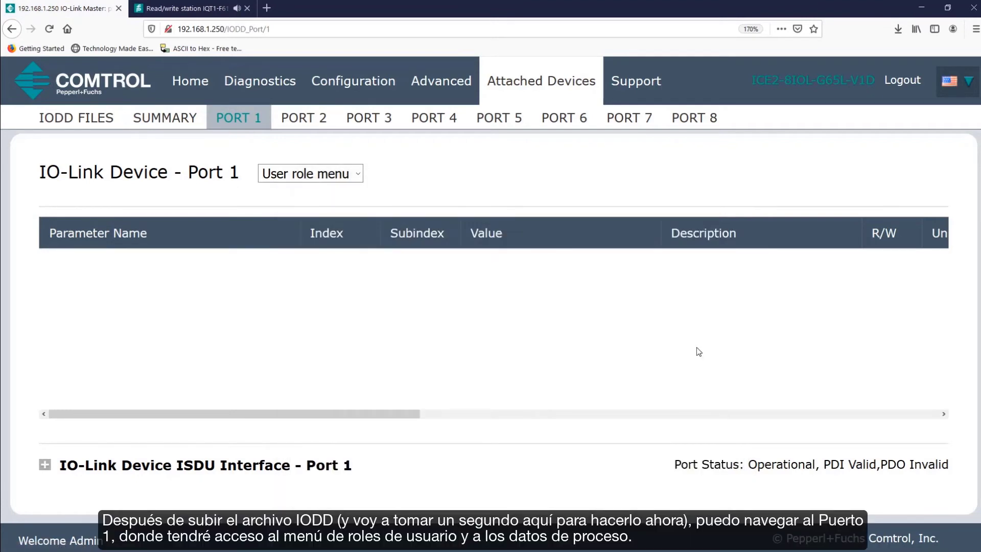
{"action": "left_click", "coordinate": [106, 123]}
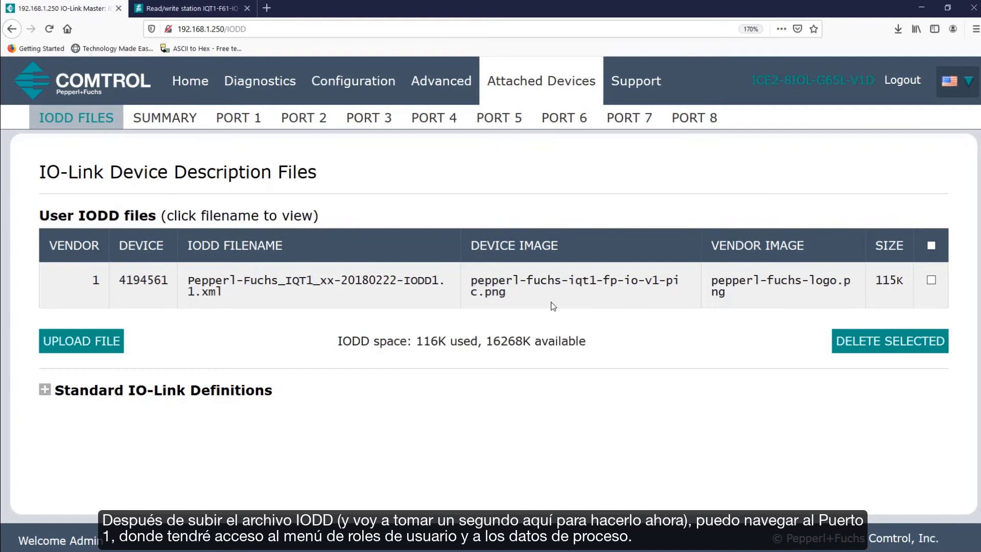
Step: Show Port 1's Process Data: Read successful 0, Write successful 0, Task active 1
{"action": "left_click", "coordinate": [258, 121]}
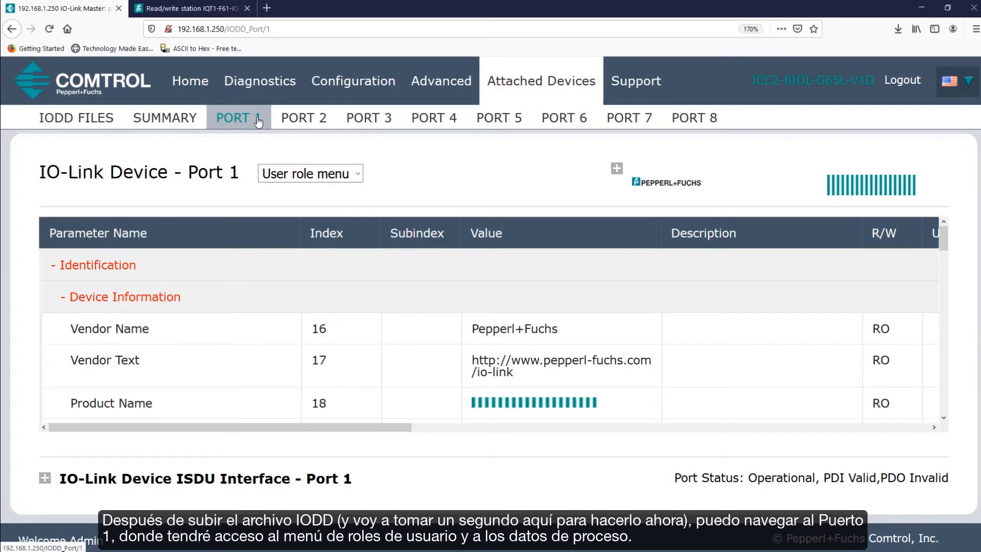
{"action": "left_click", "coordinate": [351, 173]}
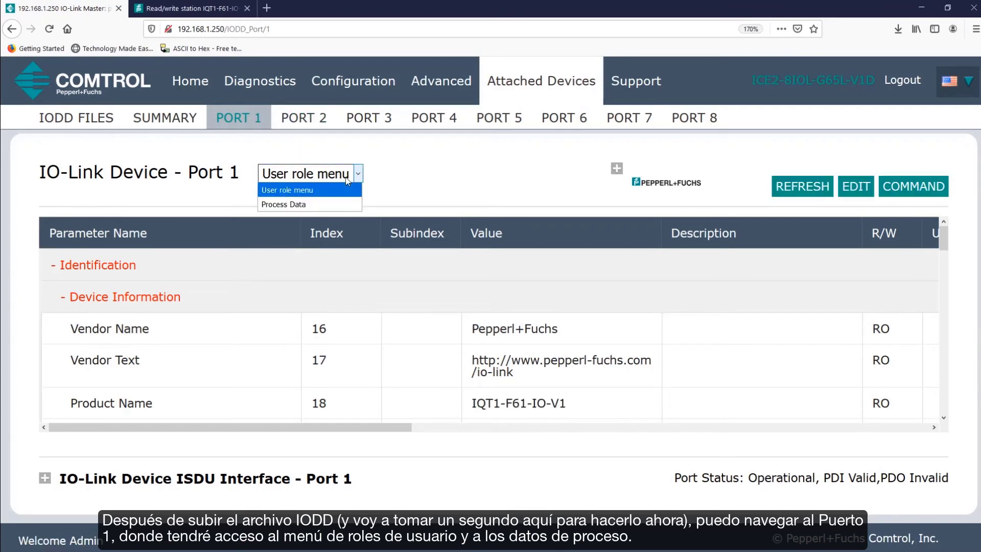
{"action": "left_click", "coordinate": [345, 204]}
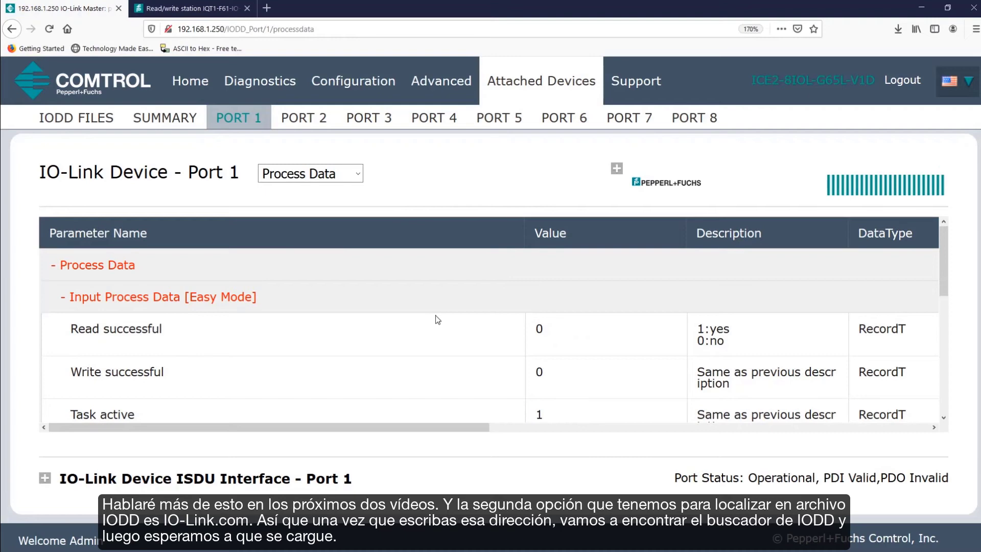
Step: Load io-link.com and open its IODDfinder search tool
{"action": "scroll", "coordinate": [438, 348], "scroll_direction": "down", "scroll_amount": 3}
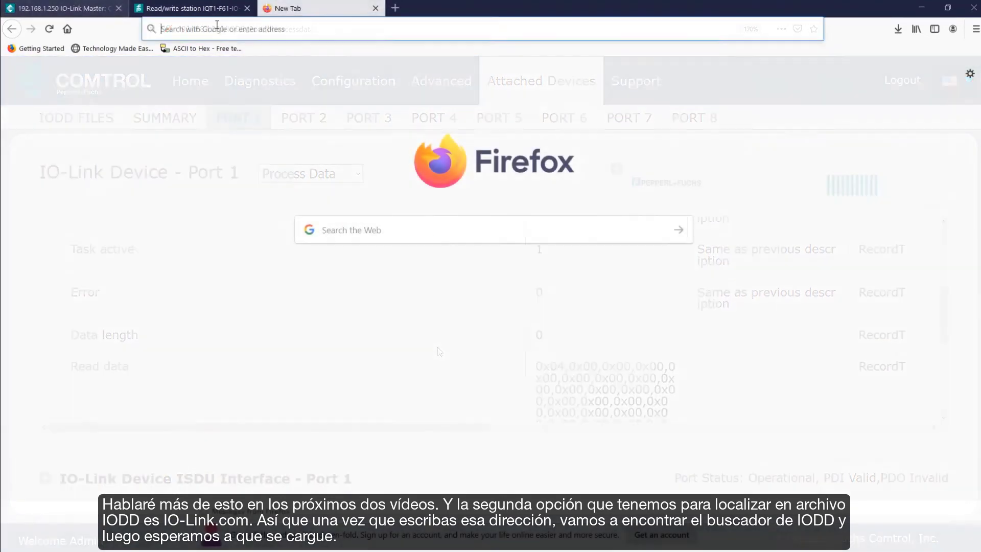
{"action": "left_click", "coordinate": [216, 29]}
{"action": "type", "text": "io-"}
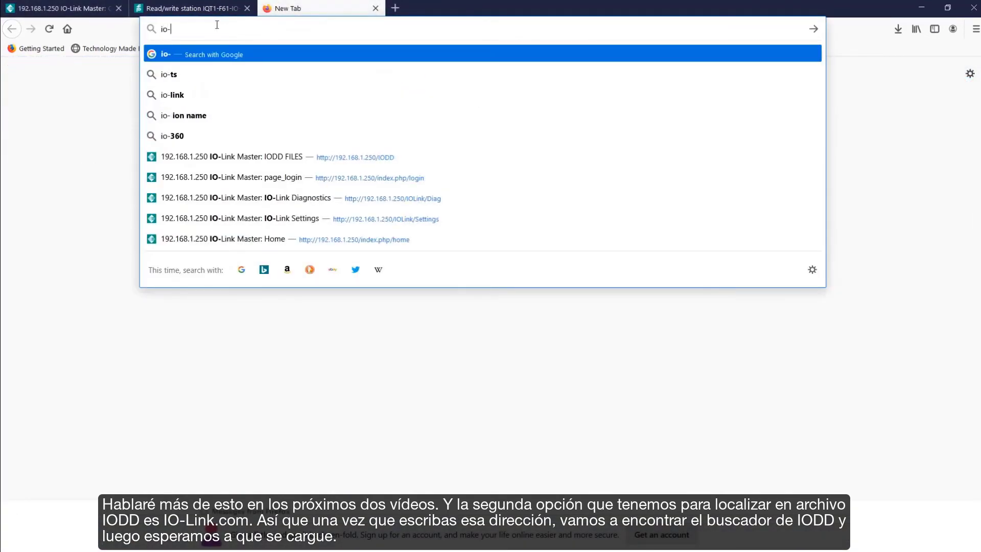
{"action": "type", "text": "link.com"}
{"action": "key", "text": "Return"}
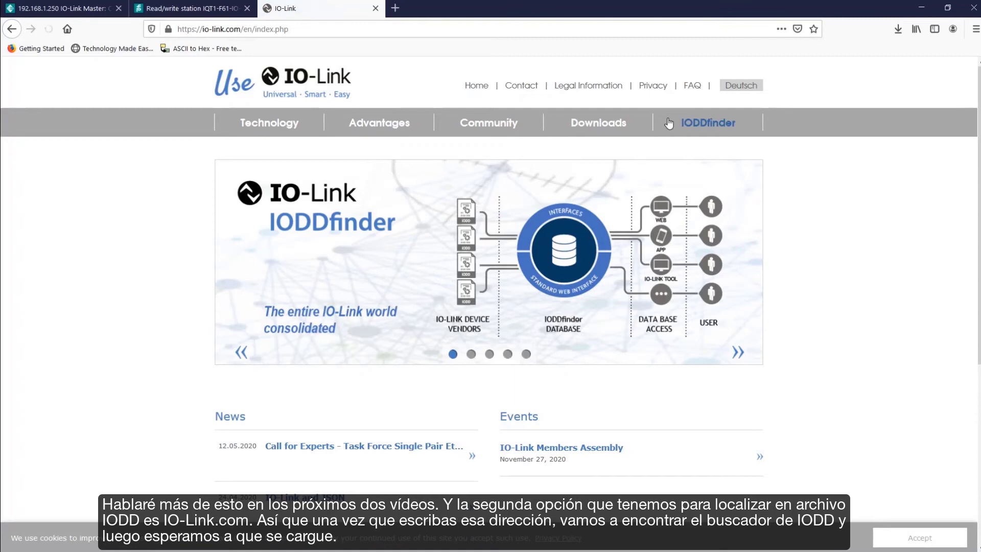
{"action": "left_click", "coordinate": [668, 123]}
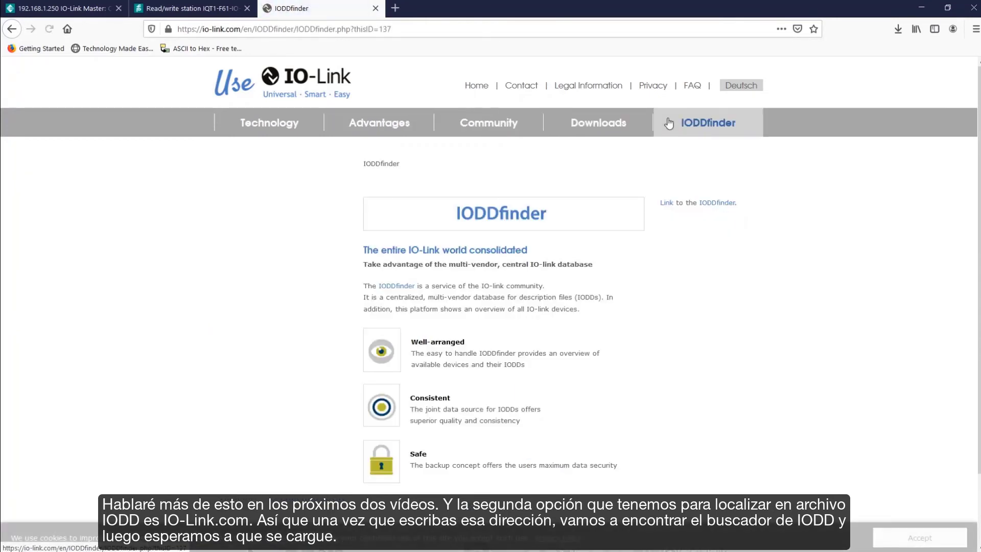
{"action": "left_click", "coordinate": [534, 217]}
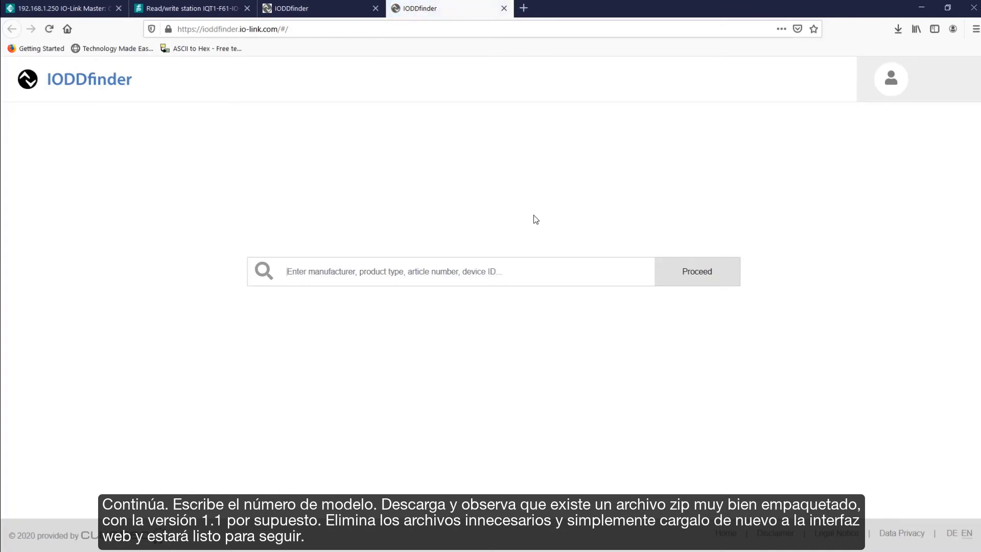
Step: Search IODDfinder for IQT1-F61-IO-V1 and select the matching product
{"action": "left_click", "coordinate": [530, 277]}
{"action": "type", "text": "IQT1-F61-IO-V1"}
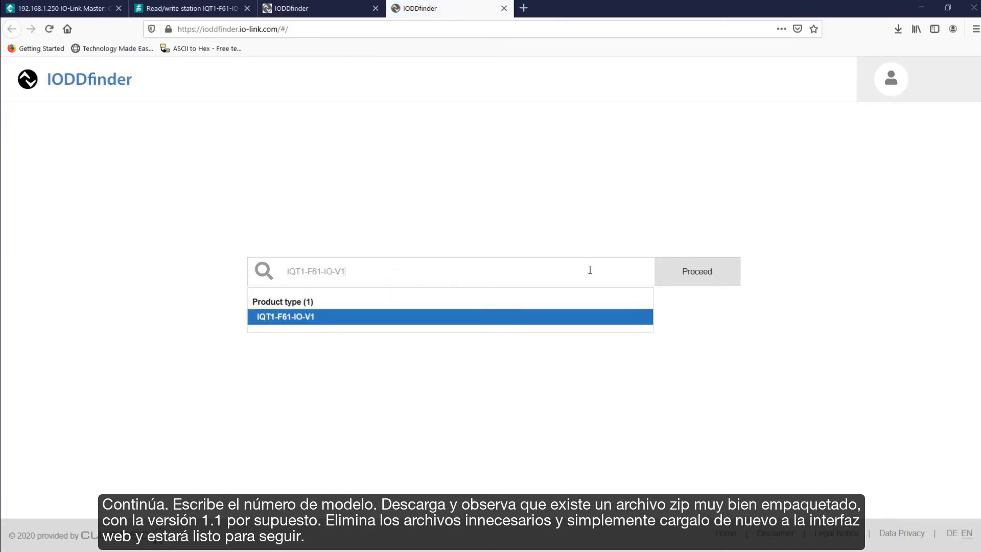
{"action": "left_click", "coordinate": [584, 319]}
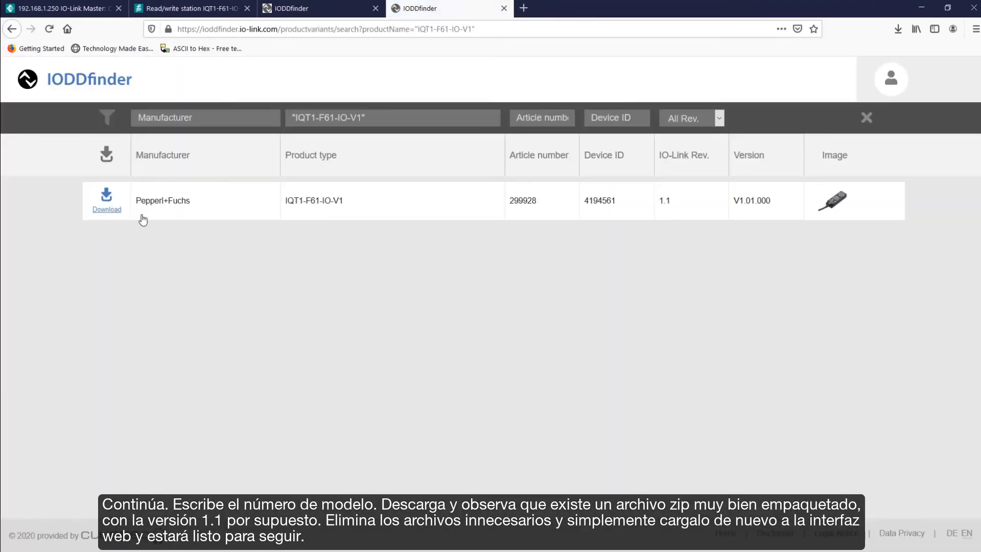
Step: Save the Pepperl-Fuchs_IQT1_xx-20180222-IODD1.1.zip package and open its Downloads folder
{"action": "left_click", "coordinate": [120, 210]}
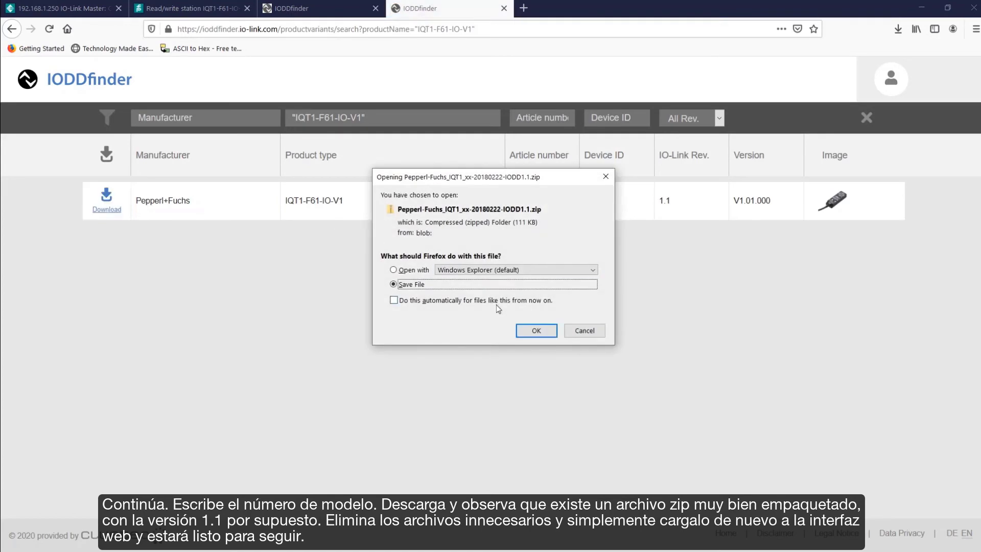
{"action": "left_click", "coordinate": [533, 330]}
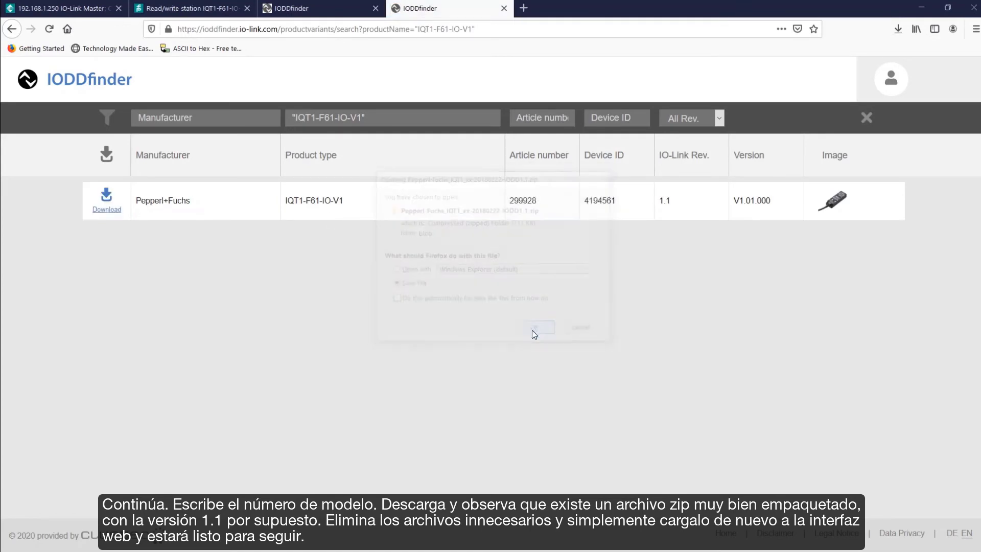
{"action": "left_click", "coordinate": [898, 29]}
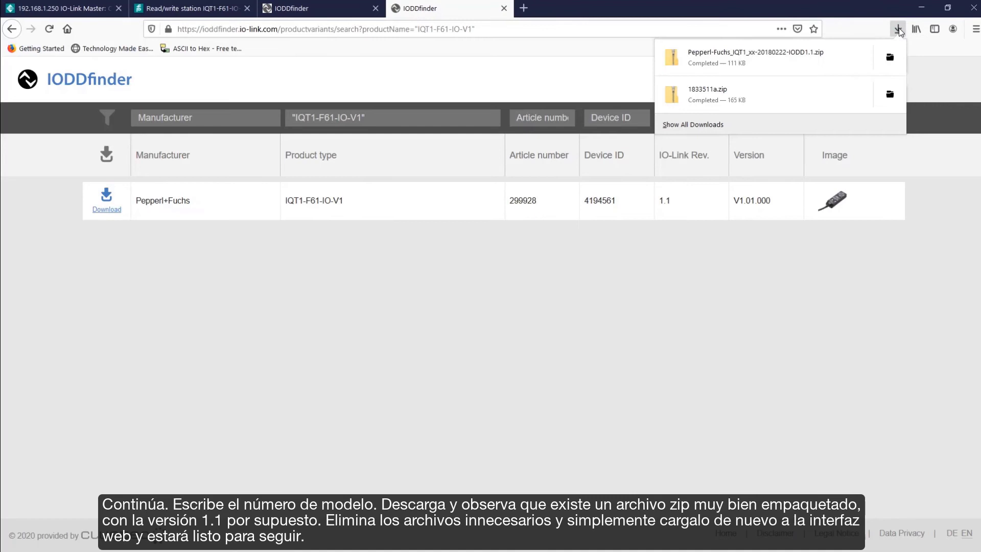
{"action": "left_click", "coordinate": [891, 53]}
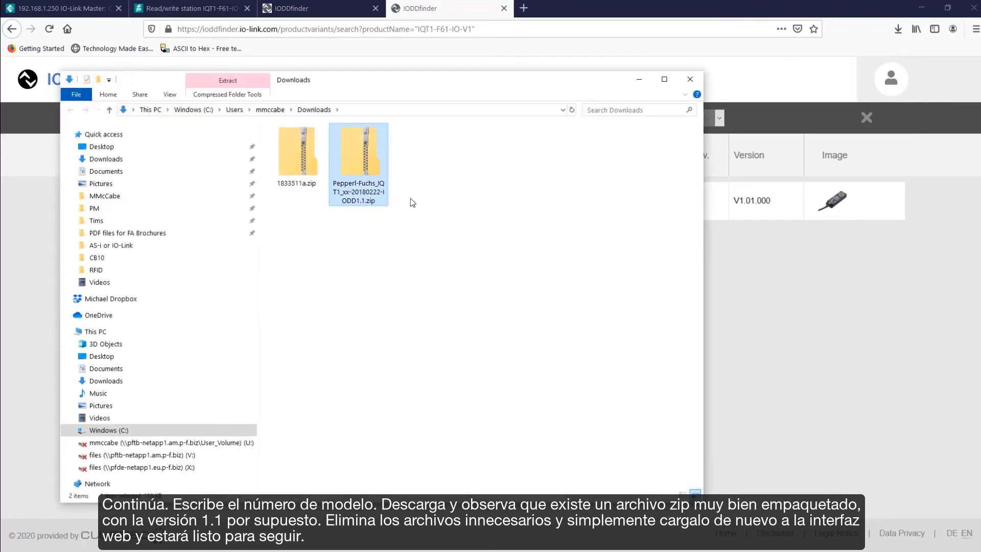
Step: Open the English IODD HTML documentation from 1833511a.zip's Pepperl-Fuchs_IQT1-xx_V1.01.000_IODDdoc folder
{"action": "double_click", "coordinate": [380, 203]}
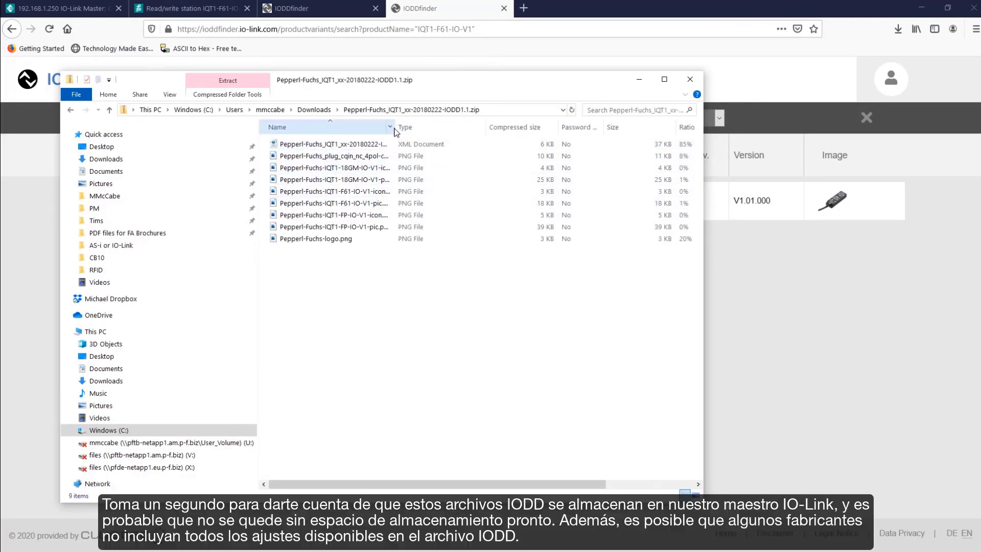
{"action": "left_click_drag", "start_coordinate": [395, 128], "coordinate": [462, 127]}
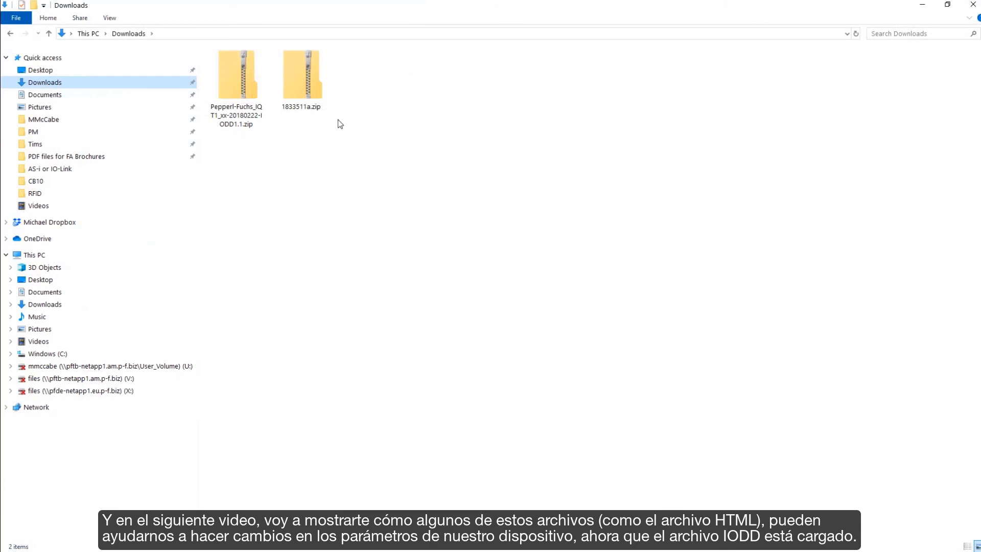
{"action": "double_click", "coordinate": [305, 96]}
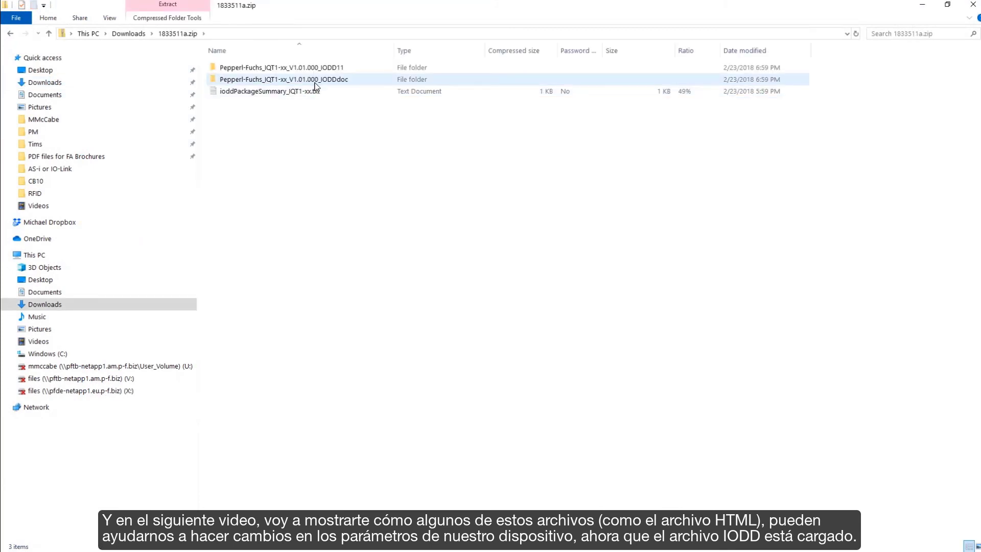
{"action": "double_click", "coordinate": [315, 82]}
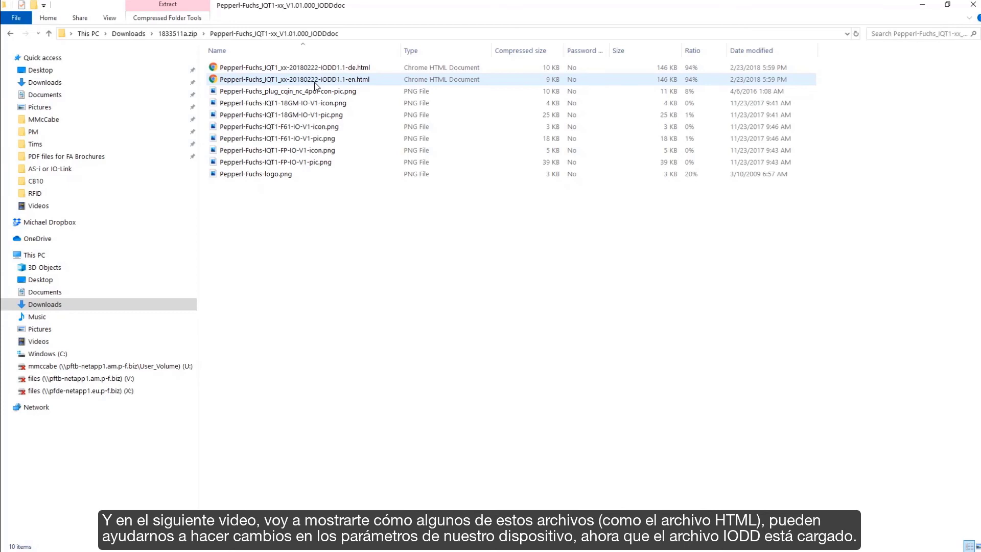
{"action": "double_click", "coordinate": [354, 83]}
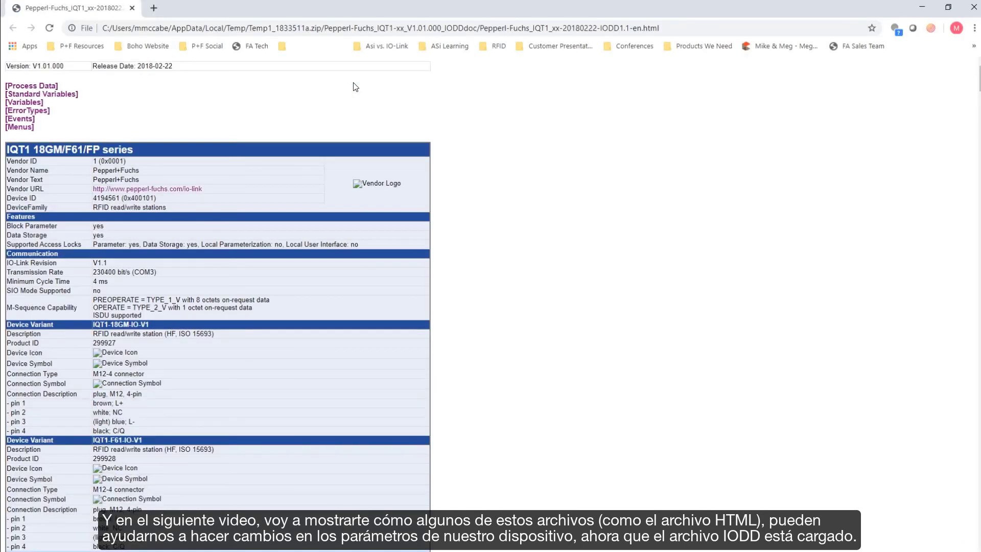
Step: Scroll the IQT1 IODD page down to the Input Process Data [Easy Mode] subindex and octet tables
{"action": "scroll", "coordinate": [393, 252], "scroll_direction": "down", "scroll_amount": 1}
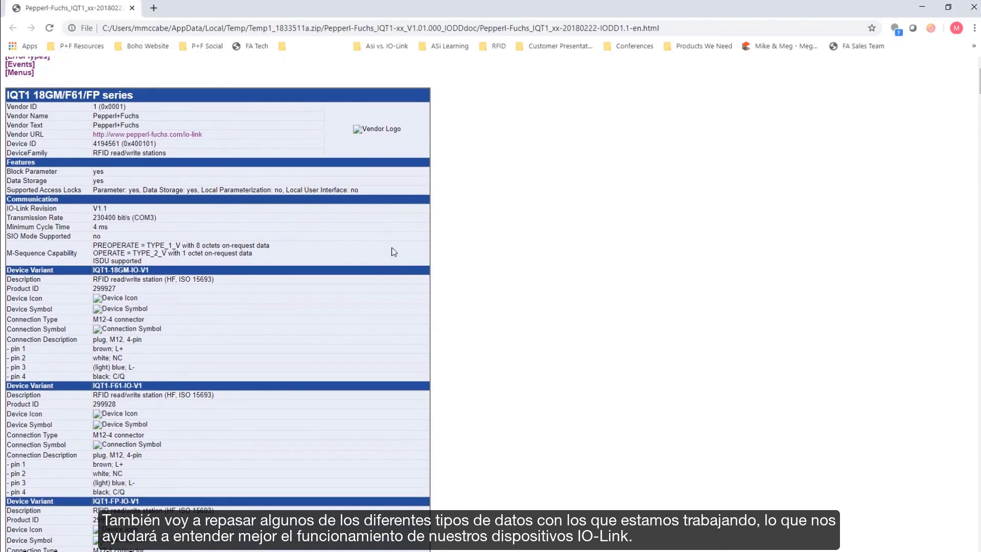
{"action": "scroll", "coordinate": [394, 251], "scroll_direction": "down", "scroll_amount": 5}
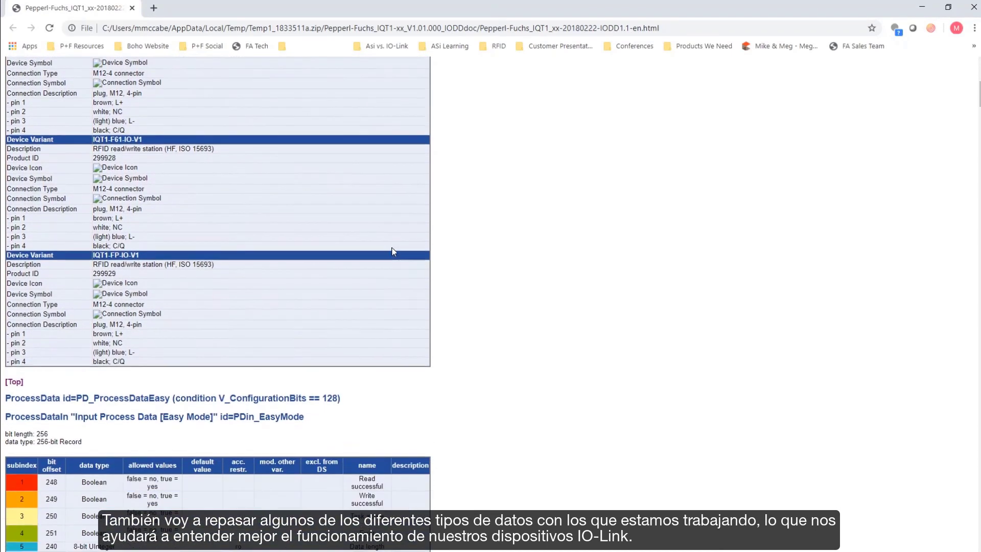
{"action": "scroll", "coordinate": [392, 251], "scroll_direction": "down", "scroll_amount": 7}
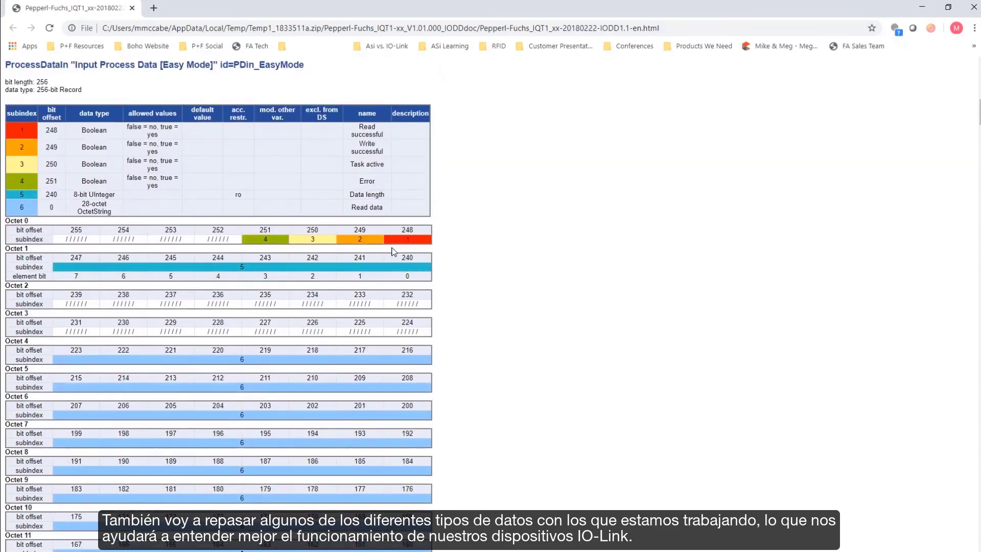